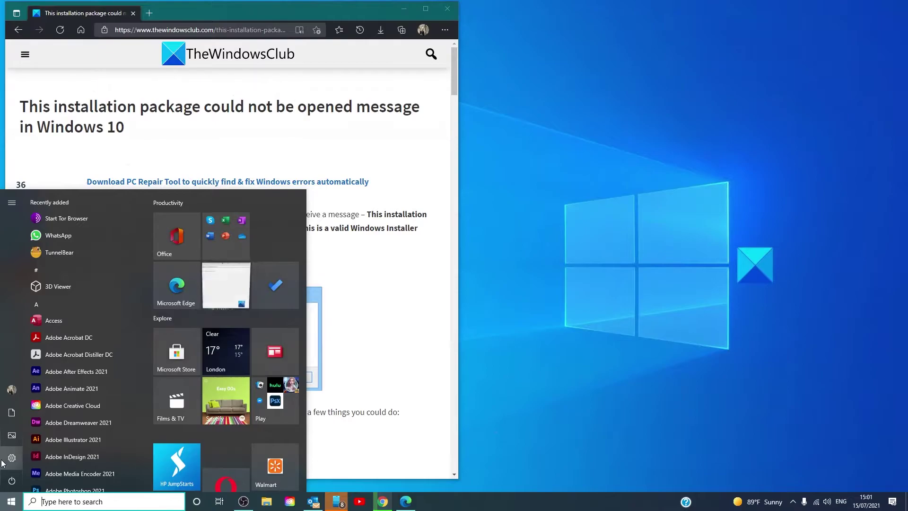
Step: Open the Start menu from the taskbar to get to Windows Settings
left_click(5, 453)
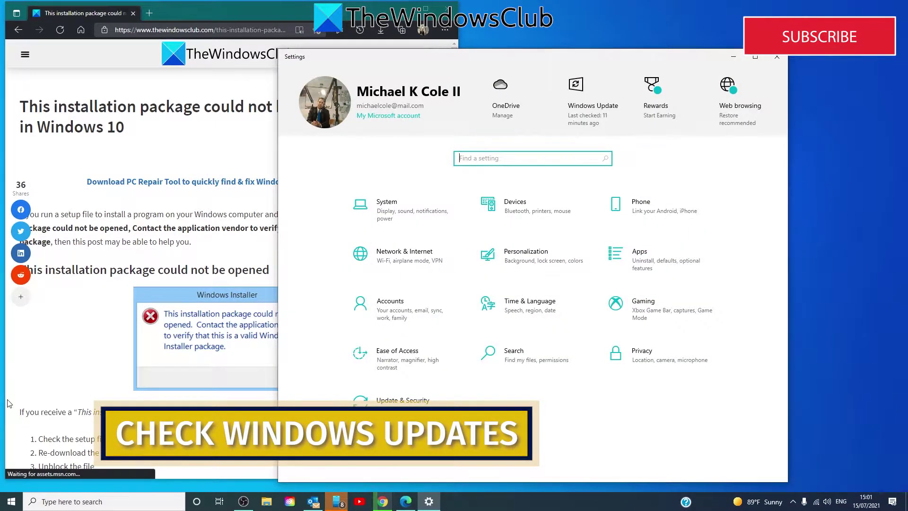
Step: Check for updates under Update & Security > Windows Update, then minimize Settings
left_click(405, 409)
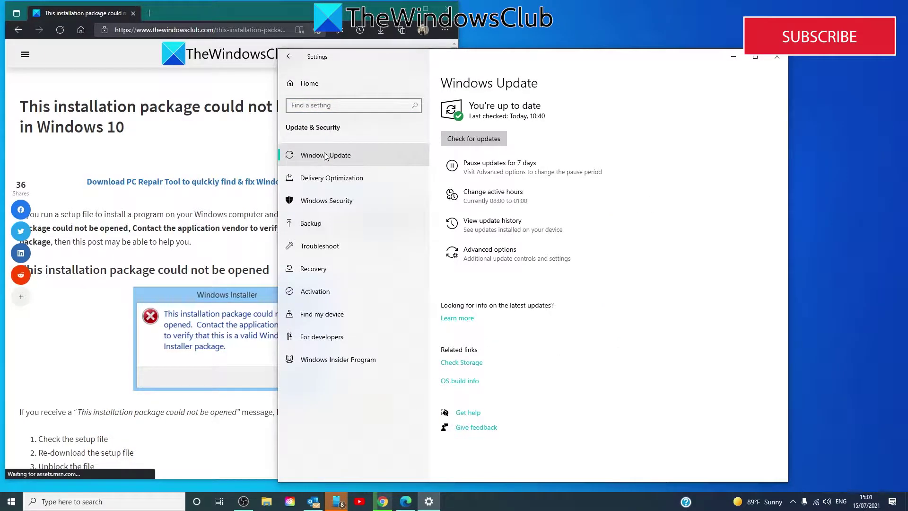
left_click(473, 141)
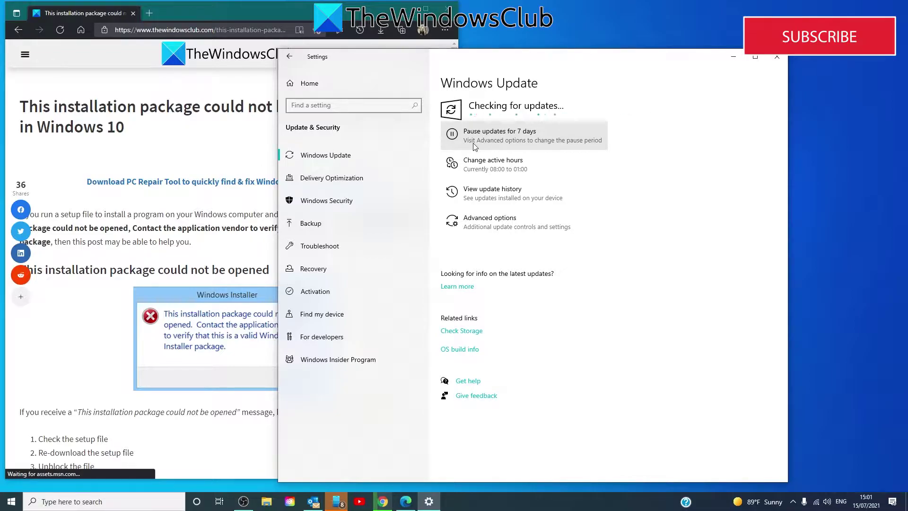
left_click(733, 57)
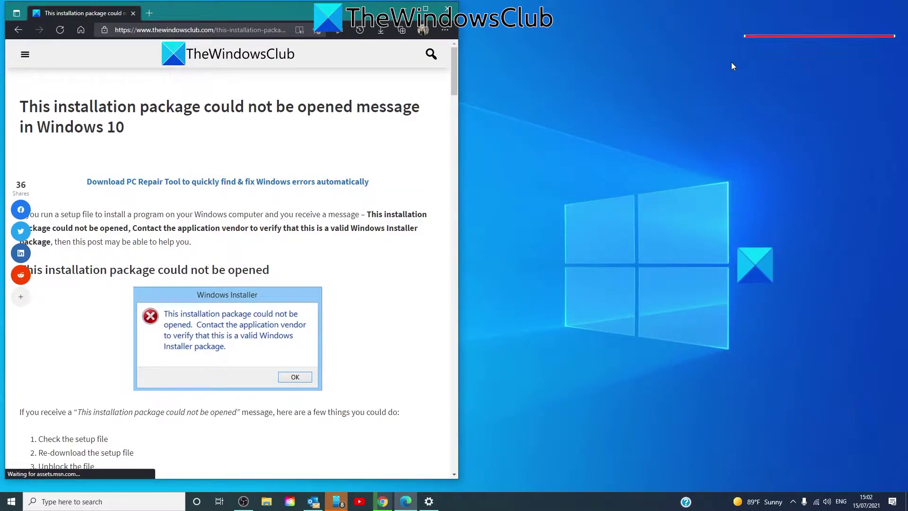
Step: Run sfc /scannow in an administrator Command Prompt, then exit it
left_click(73, 501)
type("comm")
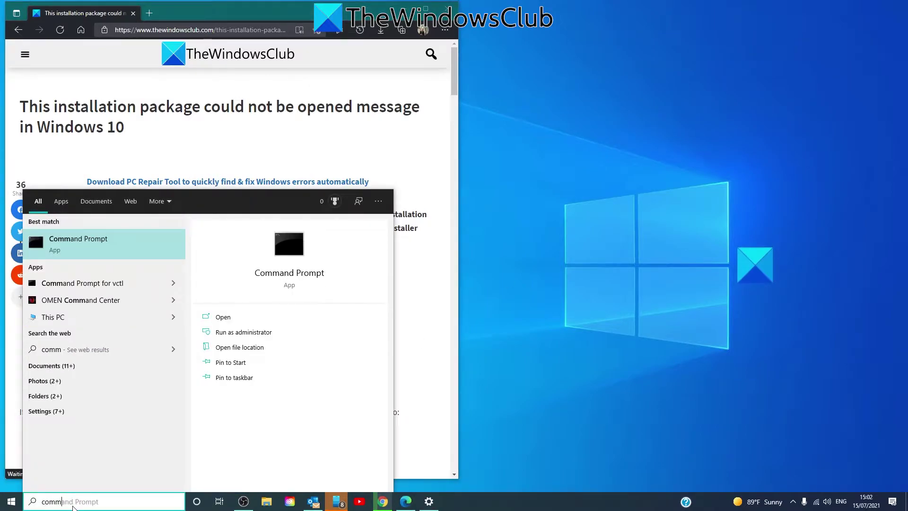
left_click(244, 332)
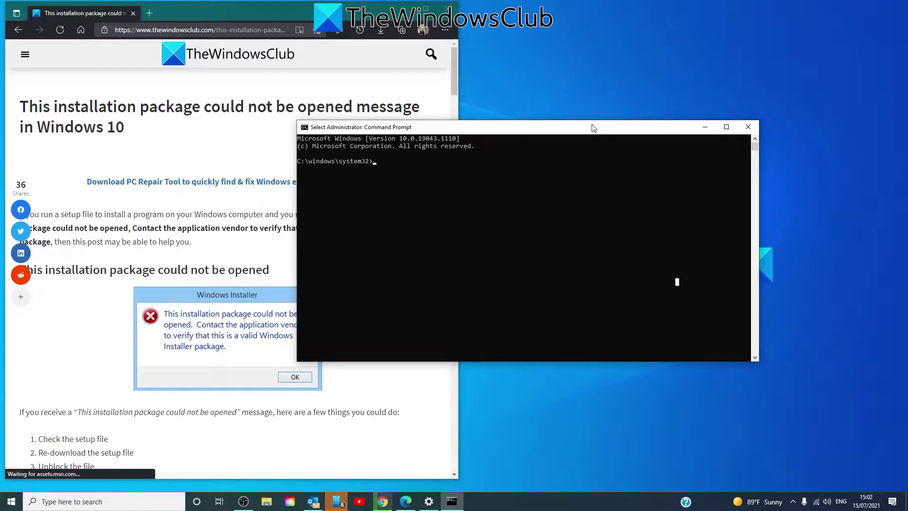
type("sfc /scannow")
key("Return")
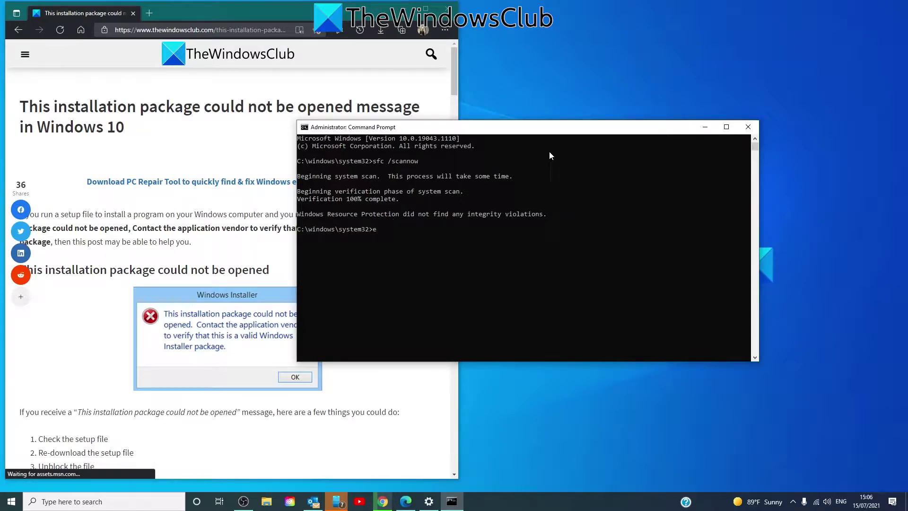
type("xit")
key("Return")
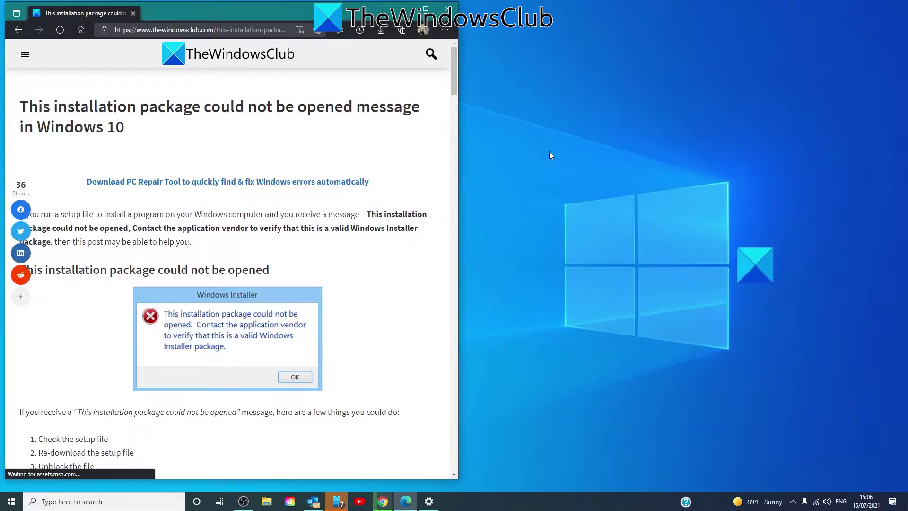
Step: Run the Windows Update troubleshooter from Additional troubleshooters, then close Settings
left_click(429, 501)
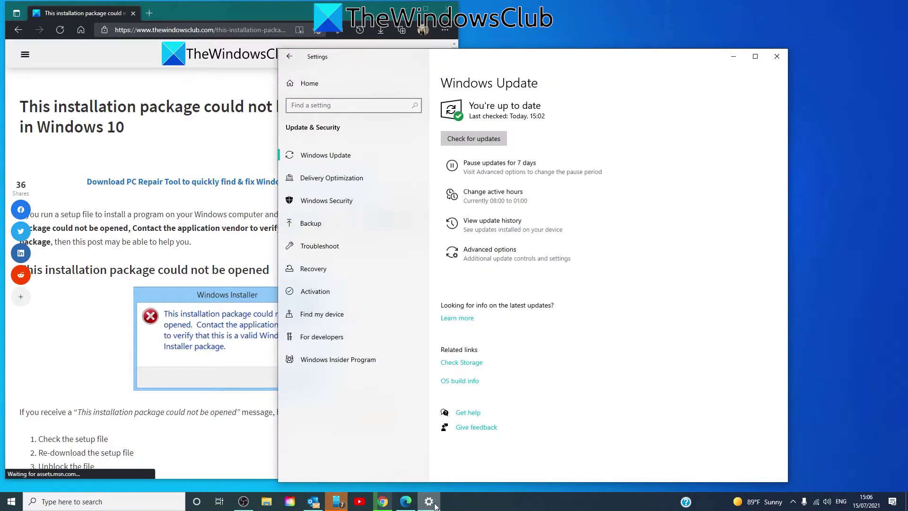
left_click(311, 247)
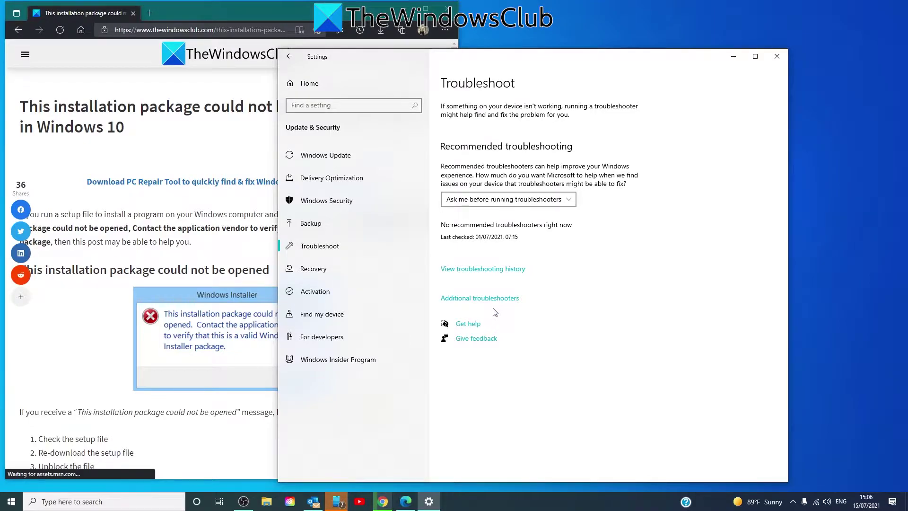
left_click(494, 299)
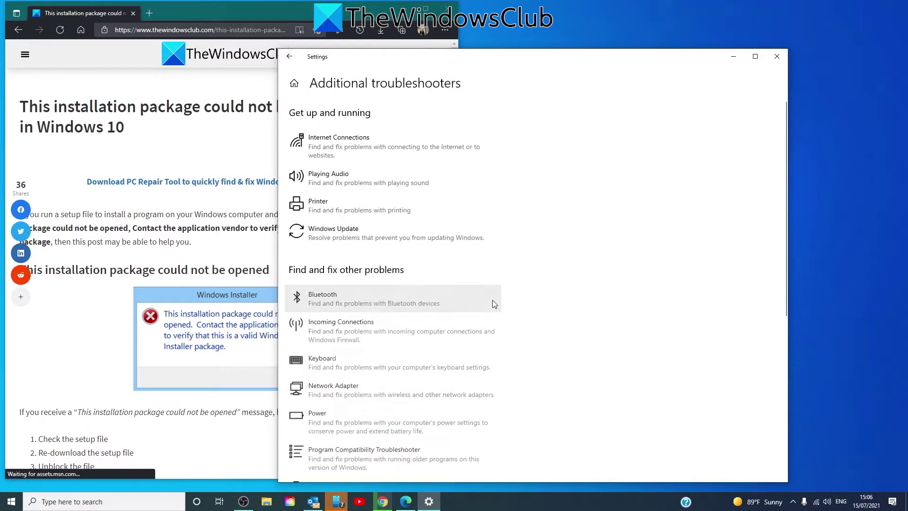
left_click(333, 235)
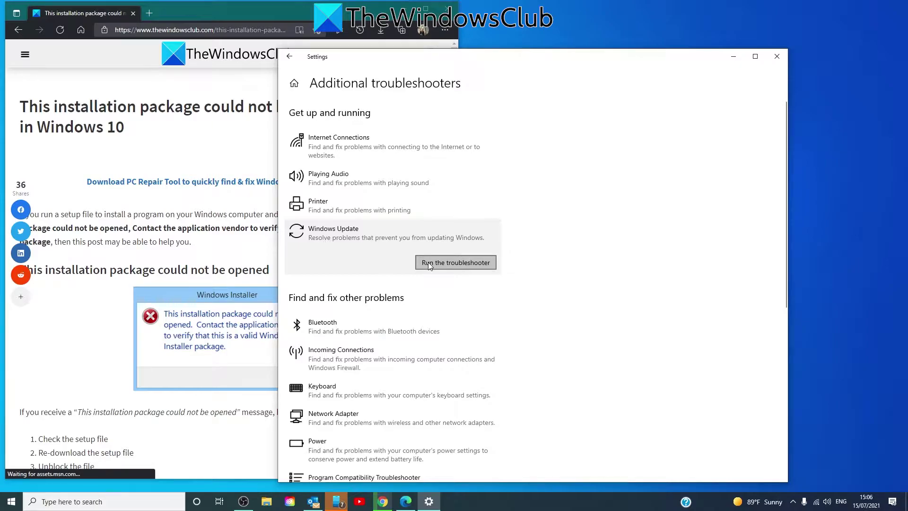
left_click(429, 264)
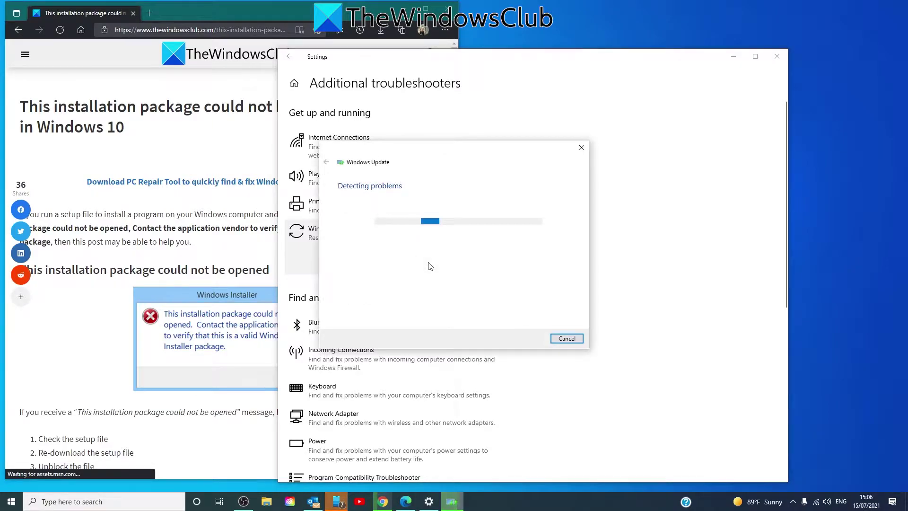
left_click(764, 76)
left_click(776, 57)
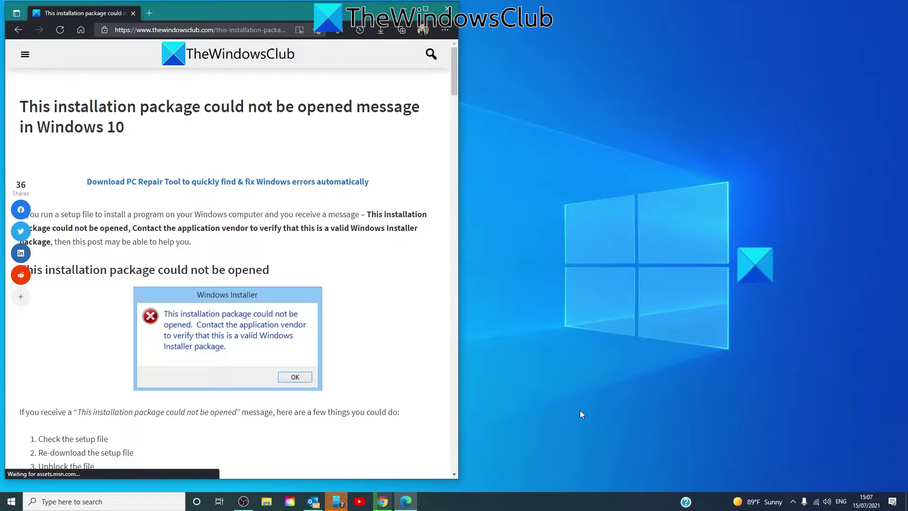
left_click(445, 32)
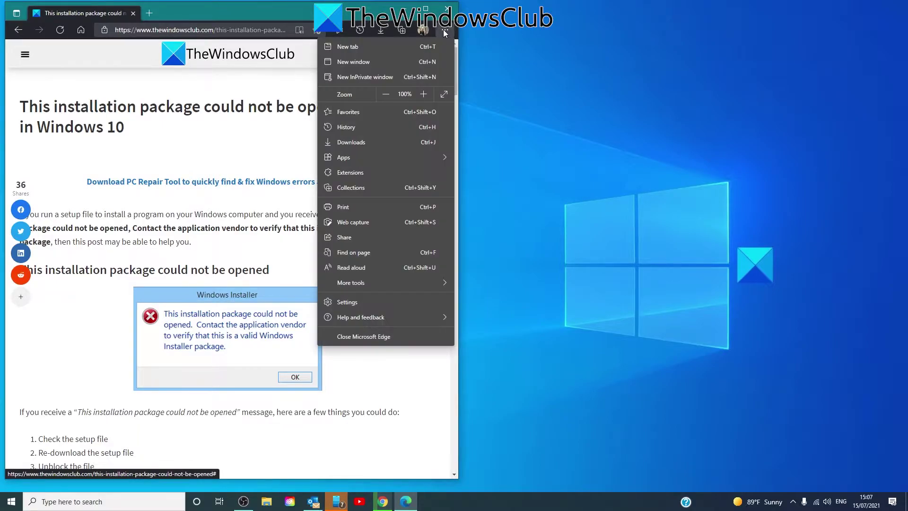
Step: View Edge's Clear browsing data options under Privacy, search, and services, then close the dialog
left_click(394, 296)
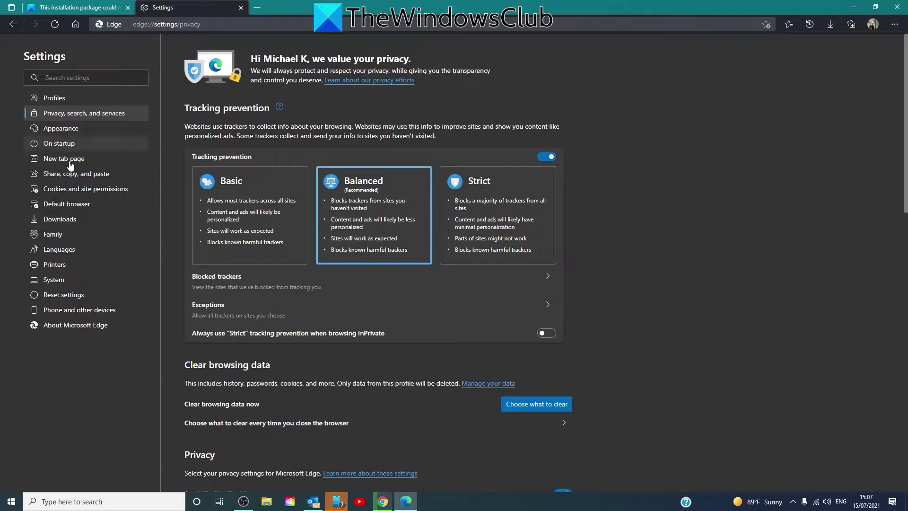
scroll(538, 389, "down", 2)
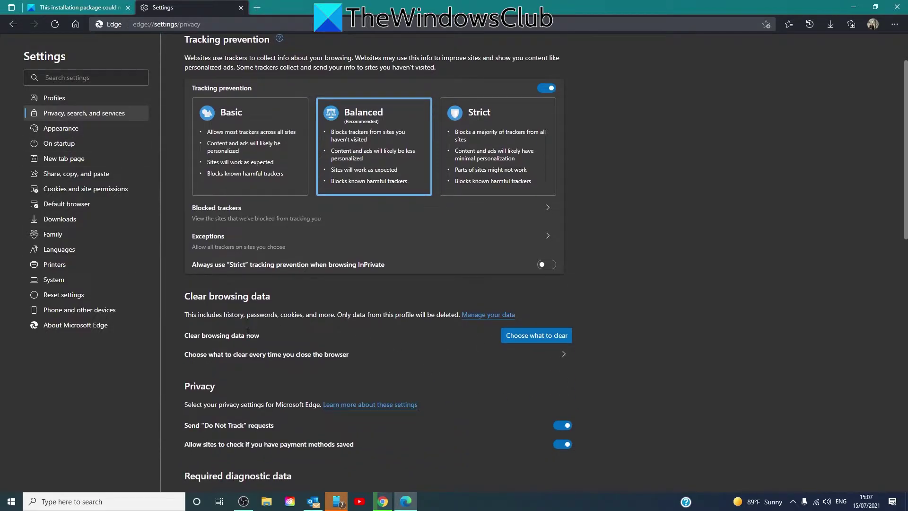
left_click(533, 337)
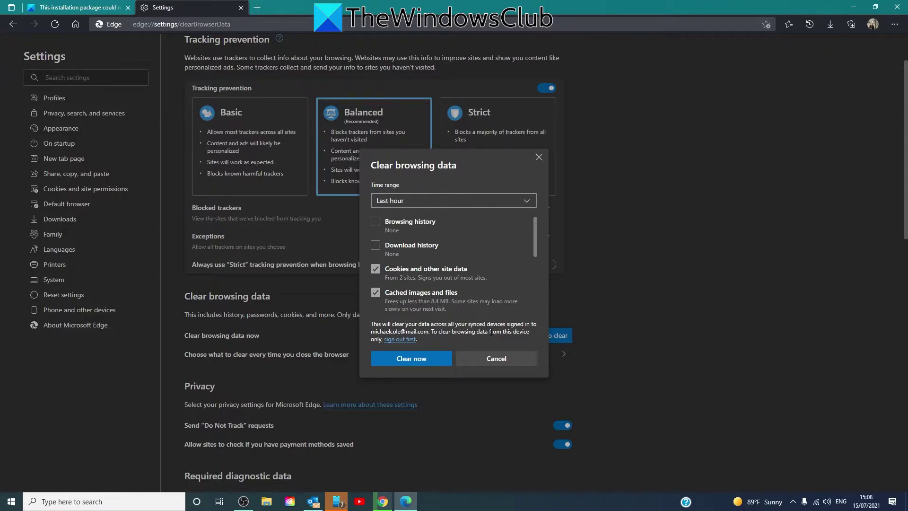
left_click(538, 157)
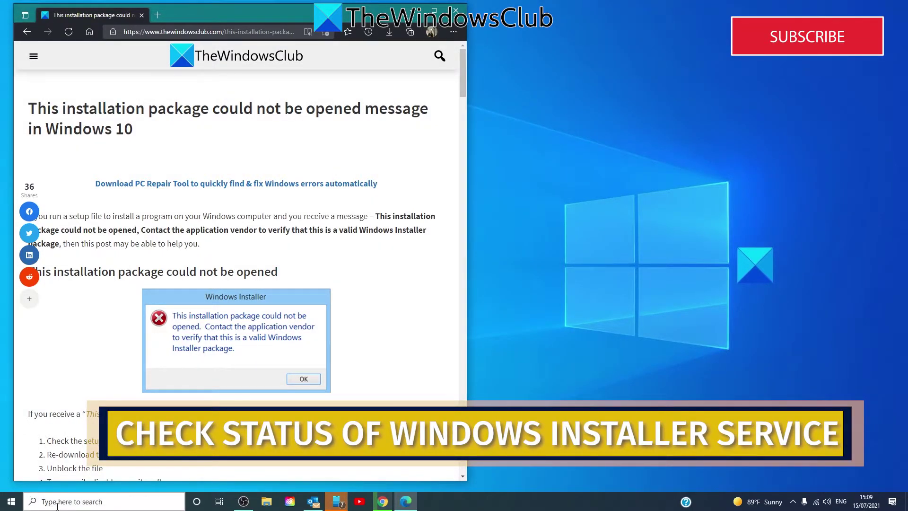
Step: Launch the Services console with services.msc from the Run box
key("super+r")
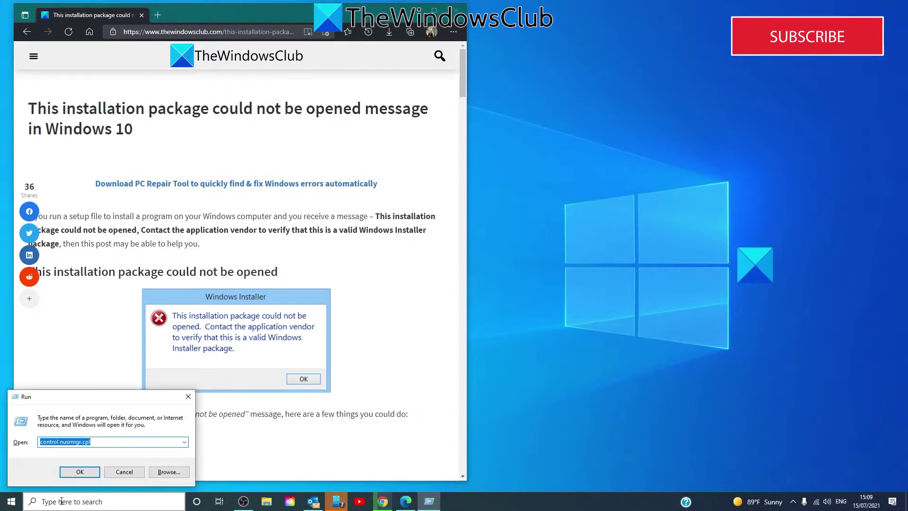
type("services.msc")
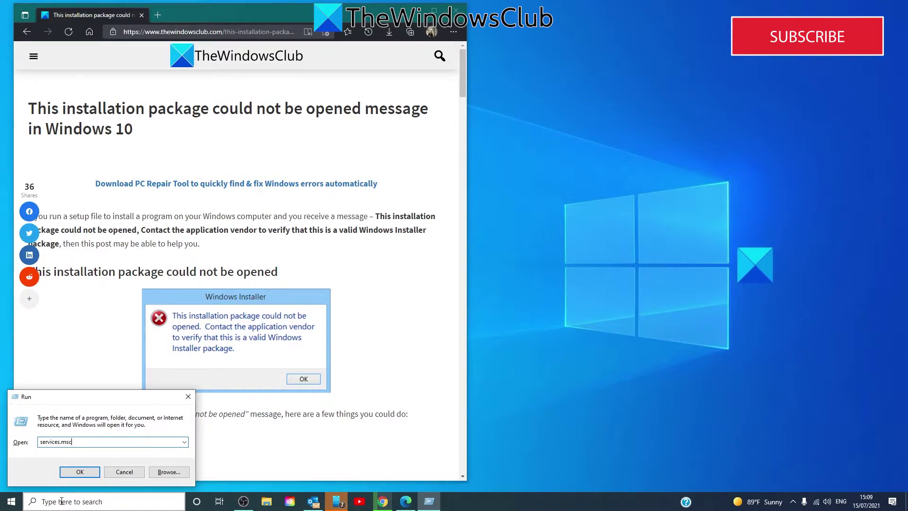
left_click(83, 471)
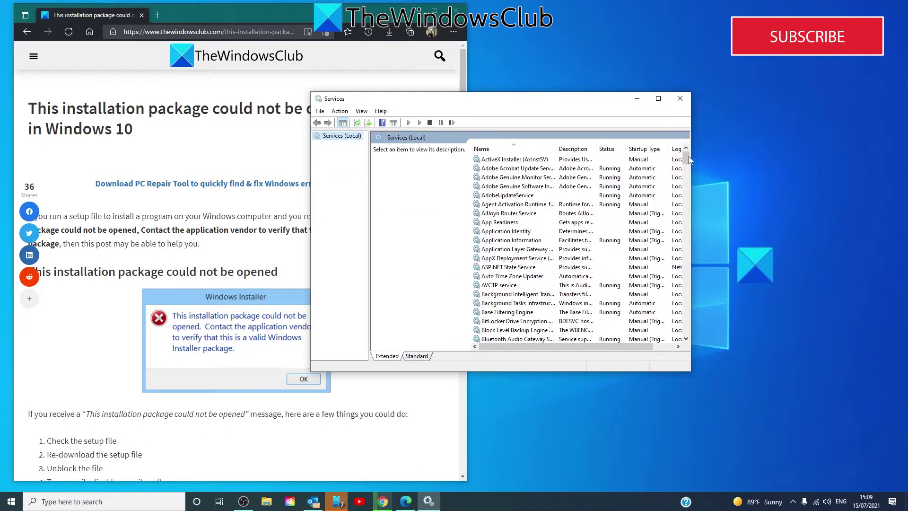
left_click_drag(686, 159, 686, 310)
Step: Start the Windows Installer service from its Properties, confirm with OK, and close Services
left_click(522, 322)
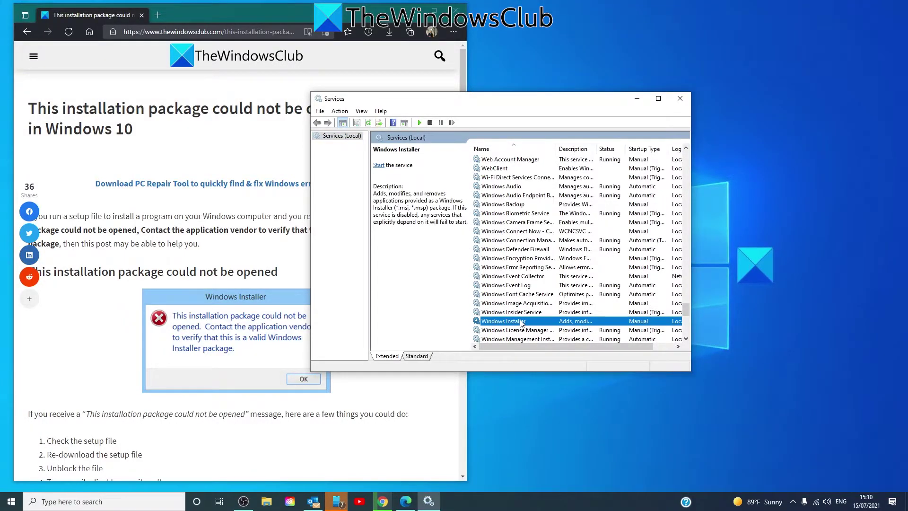
right_click(522, 322)
left_click(554, 407)
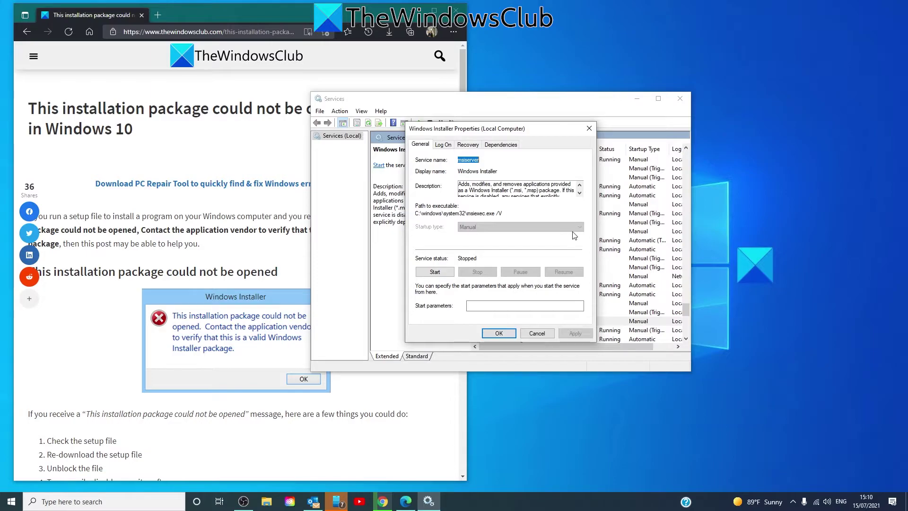
left_click(436, 274)
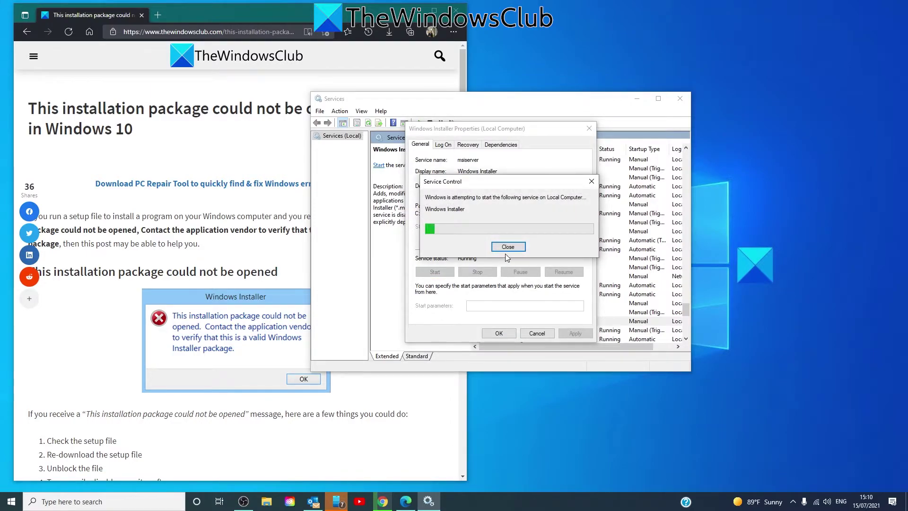
left_click(499, 334)
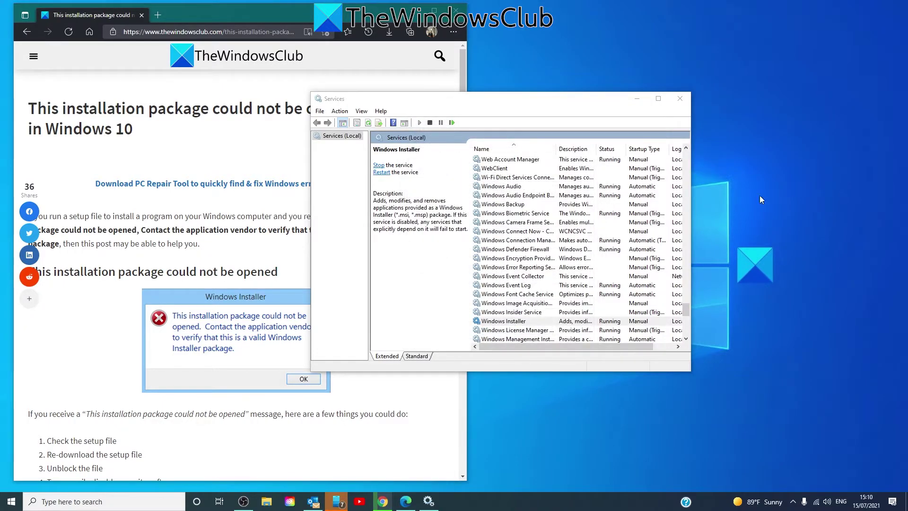
left_click(687, 100)
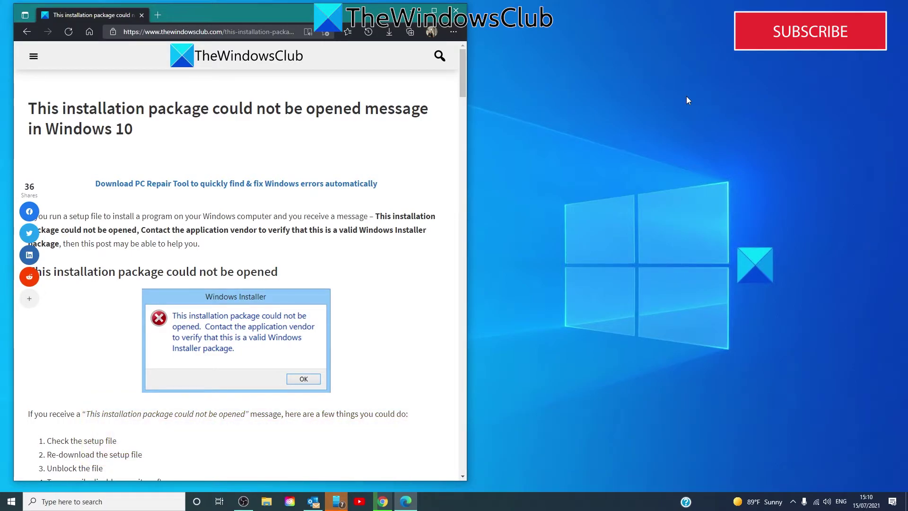
left_click(146, 503)
Step: Run msiexec /unregister then msiexec /regserver in the admin Command Prompt, and exit
type("com")
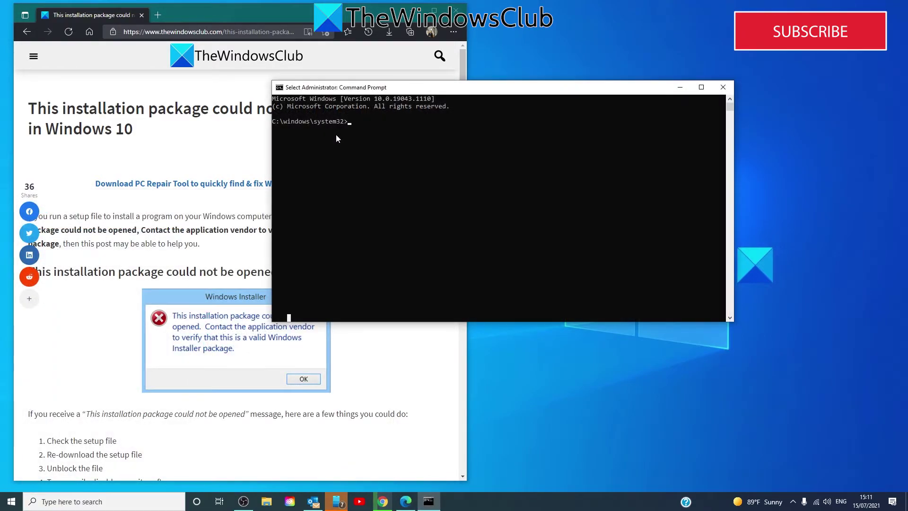
type("msiexec /")
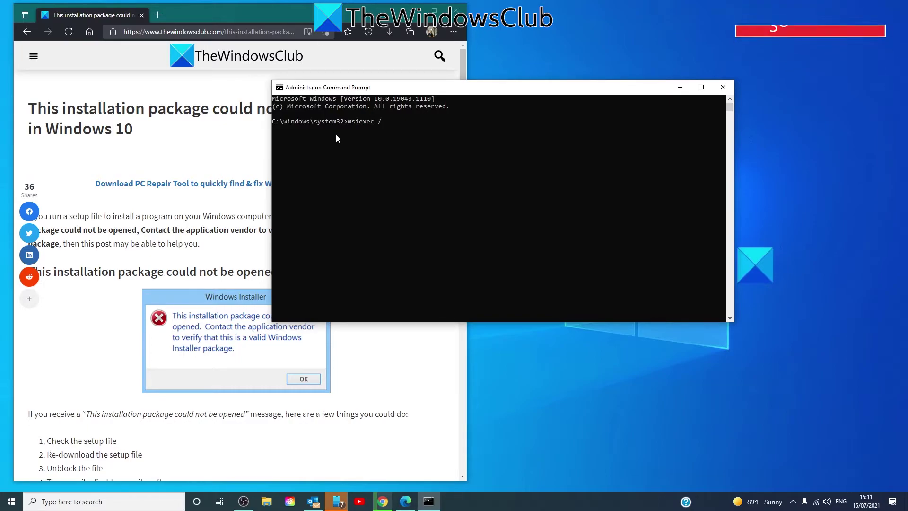
type("unregister")
key("Return")
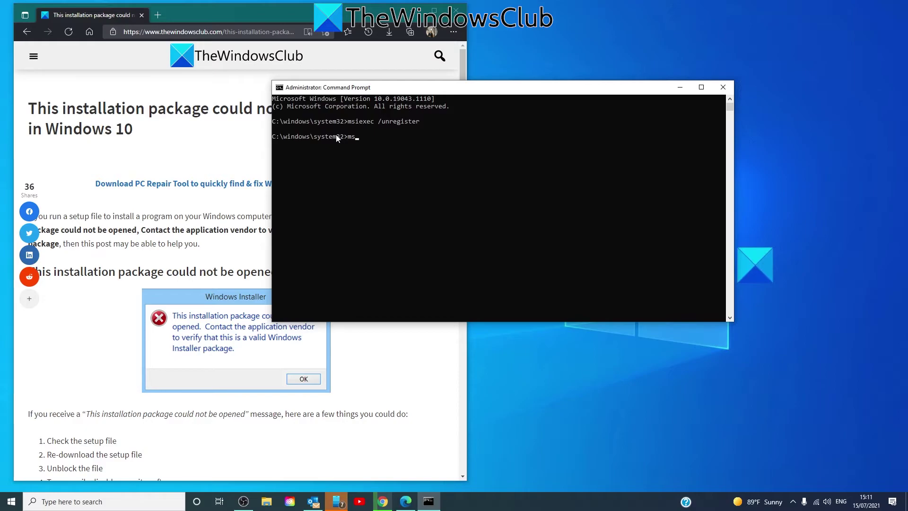
type("msiexec /regserver")
key("Return")
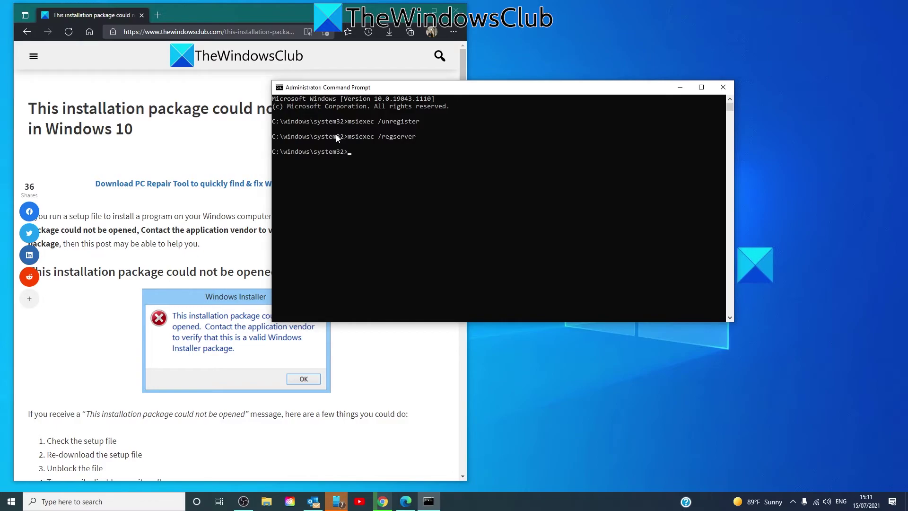
type("exit")
key("Return")
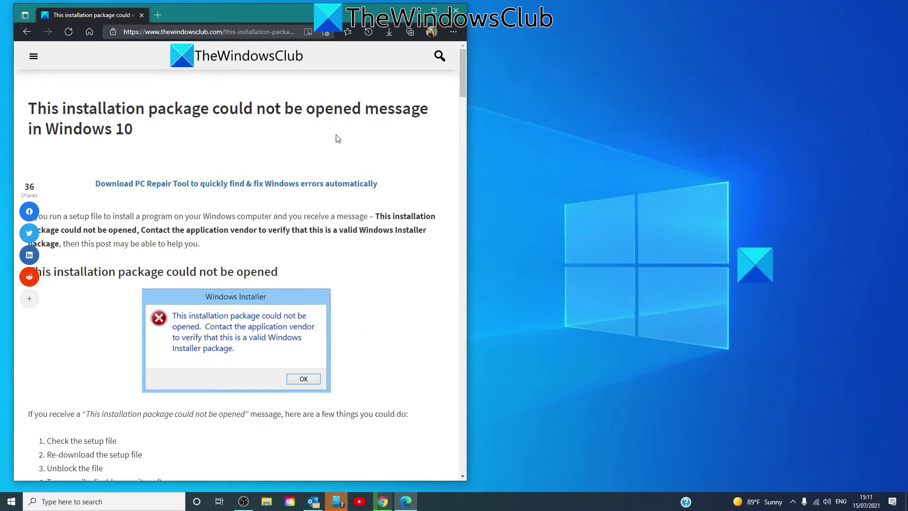